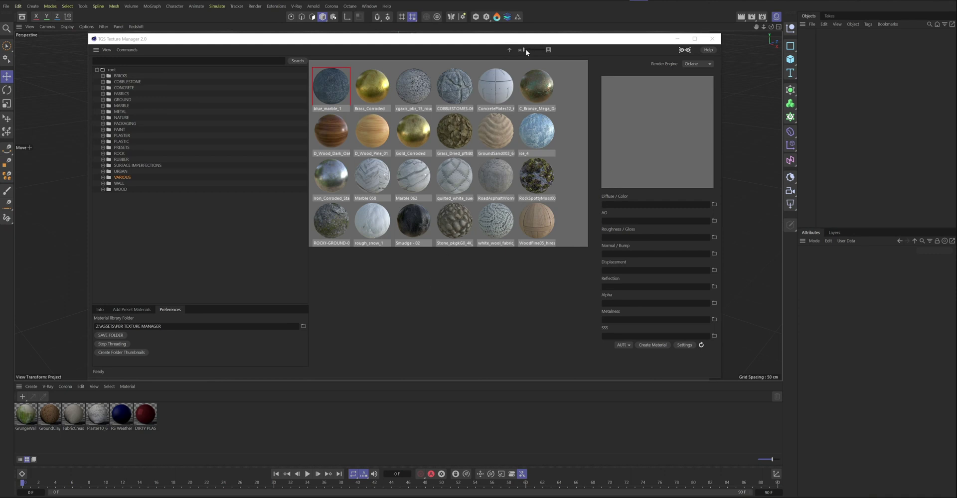
# Enlarge the material thumbnails to three per row, browse the grid, and select ConcretePlates12_6k.
pyautogui.moveTo(526, 49); pyautogui.dragTo(528, 51)
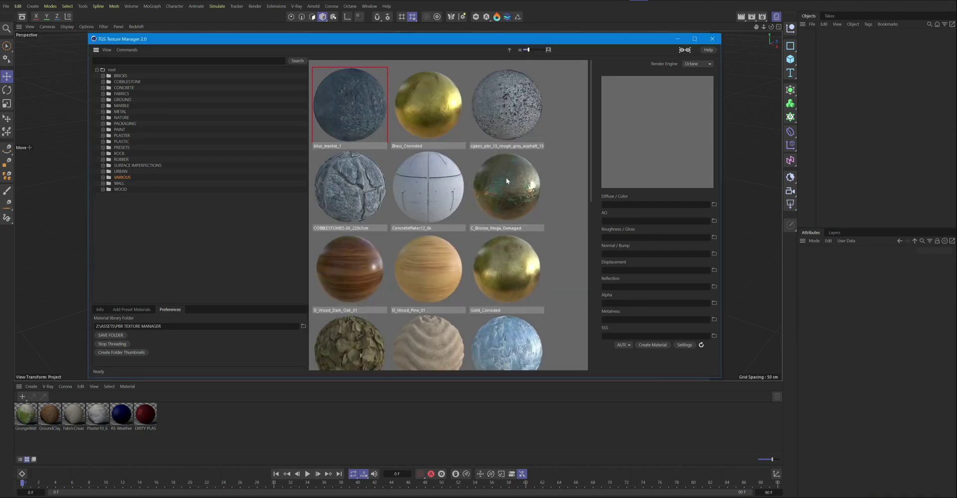
pyautogui.scroll(-2, 538, 187)
pyautogui.scroll(-3, 537, 186)
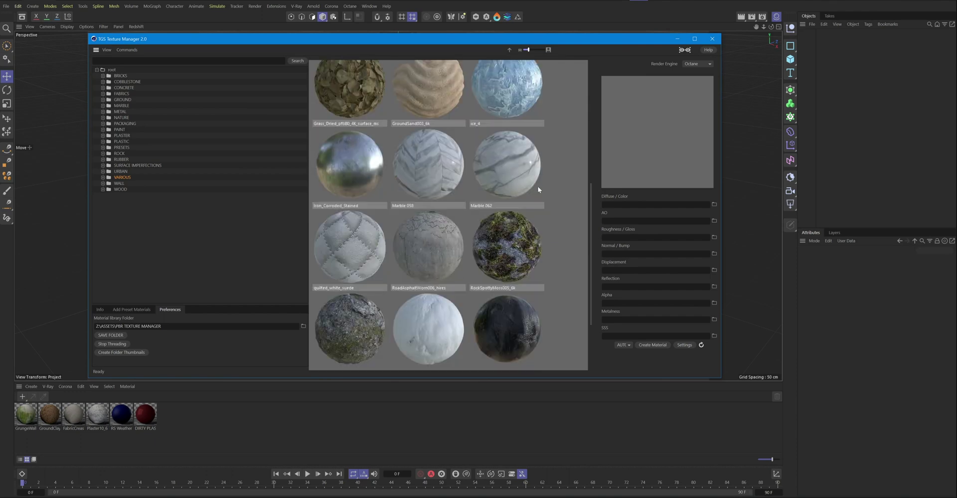
pyautogui.scroll(-2, 538, 187)
pyautogui.scroll(6, 537, 187)
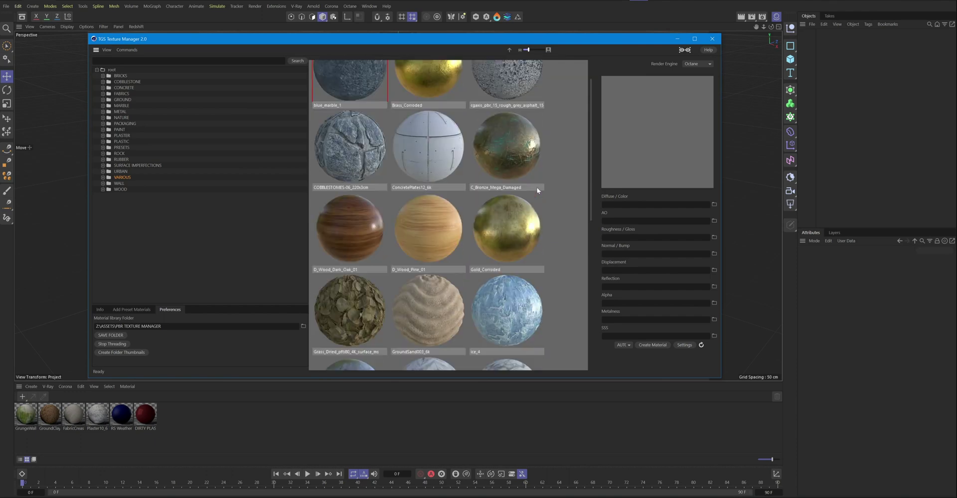
pyautogui.scroll(1, 536, 189)
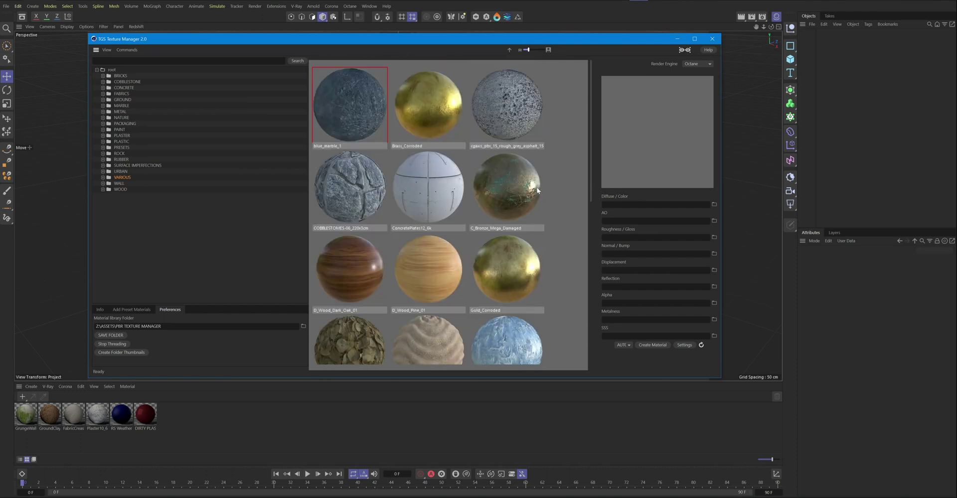
pyautogui.click(429, 190)
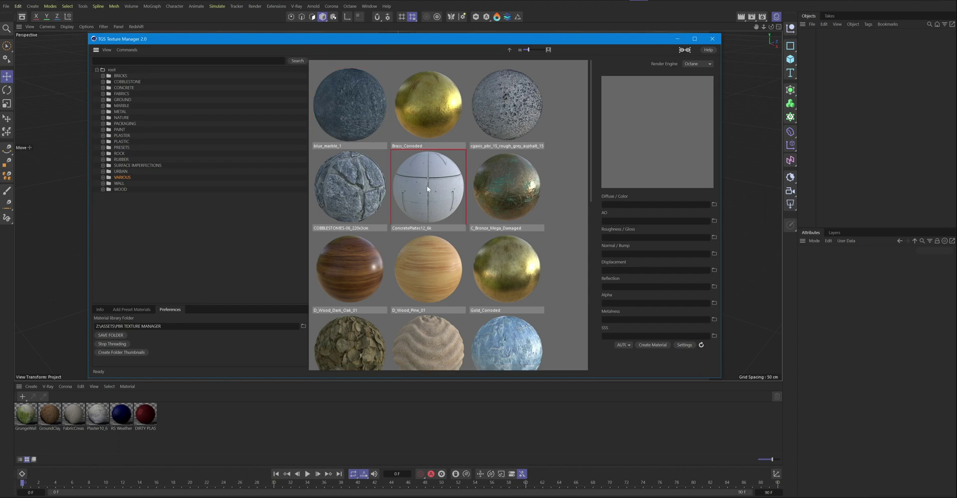
# Inspect ConcretePlates12's texture maps, return to the folder, and import its maps into the channel slots.
pyautogui.doubleClick(428, 189)
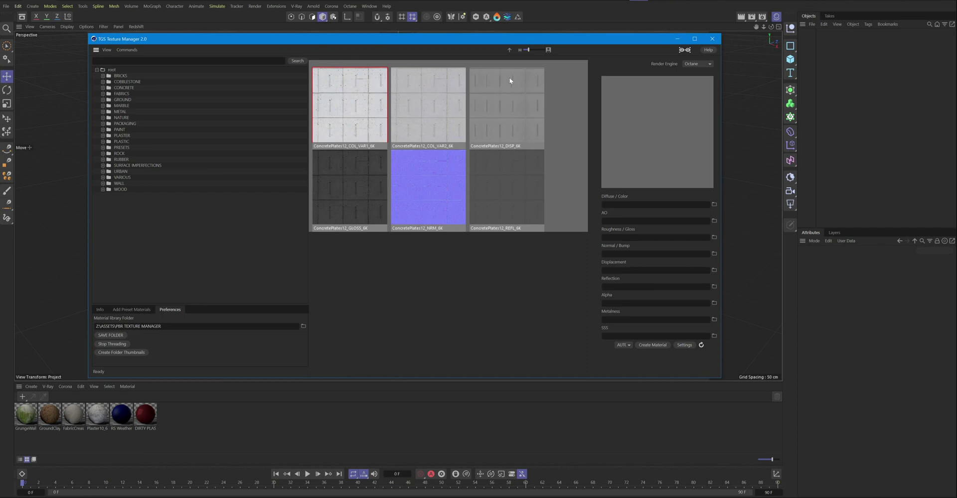
pyautogui.click(509, 49)
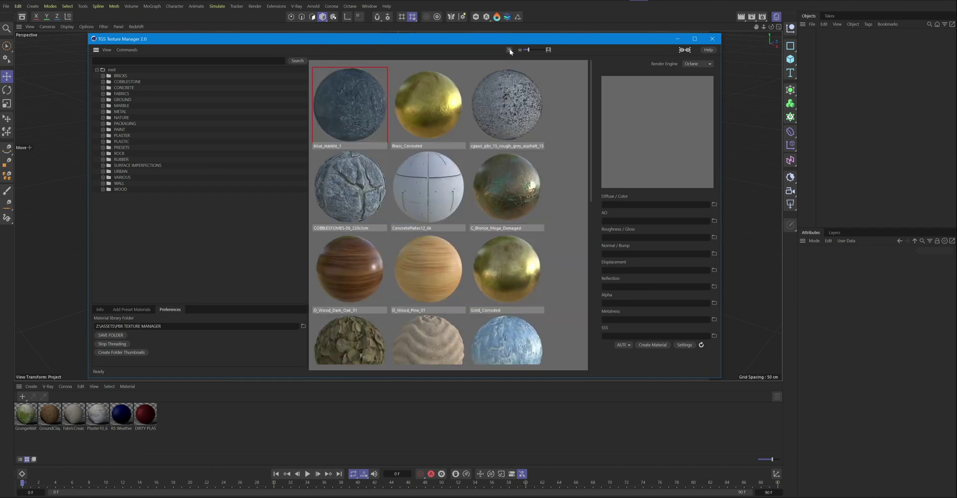
pyautogui.rightClick(428, 184)
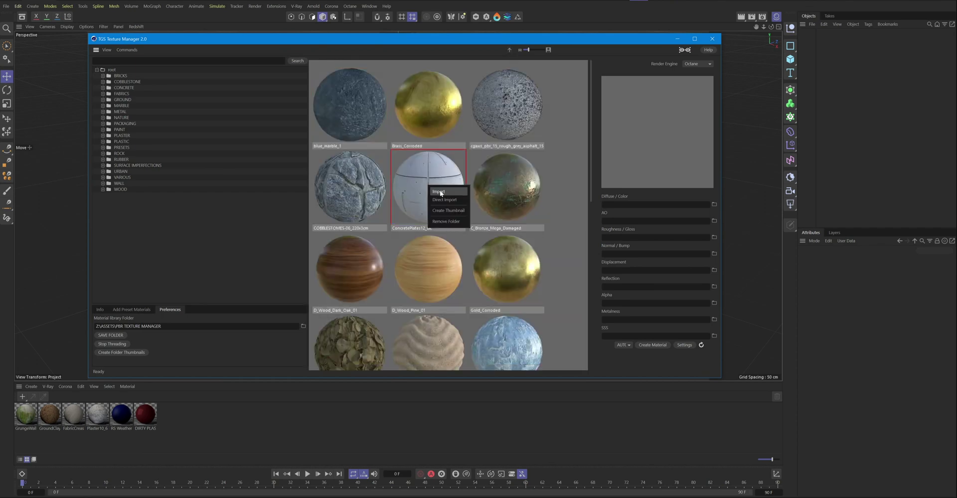
pyautogui.click(438, 192)
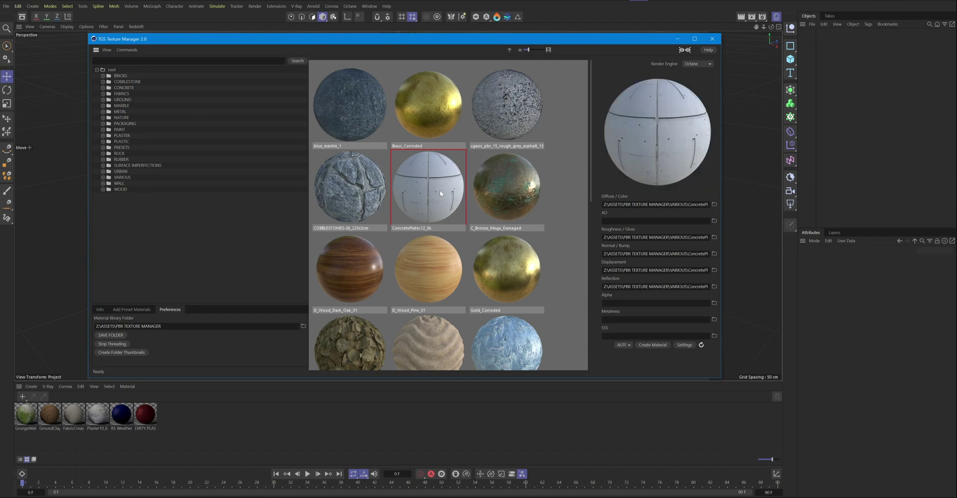
pyautogui.click(706, 64)
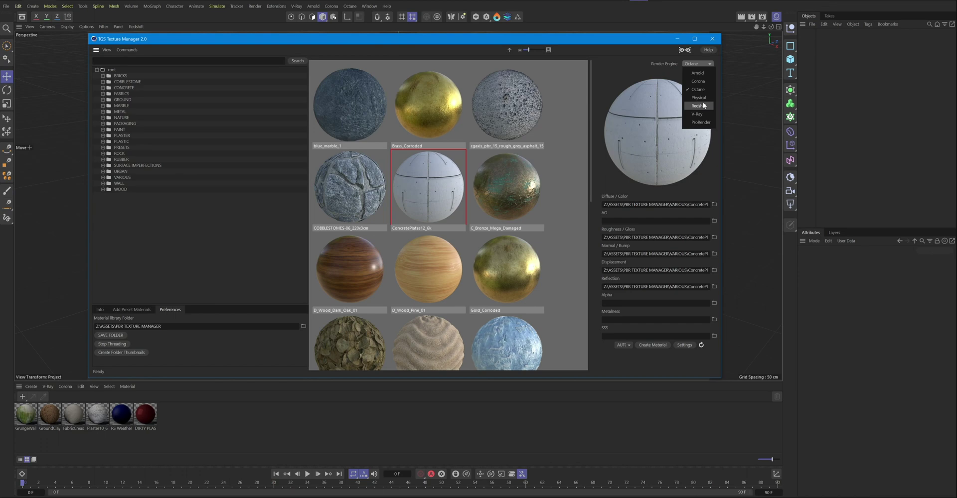
pyautogui.click(711, 65)
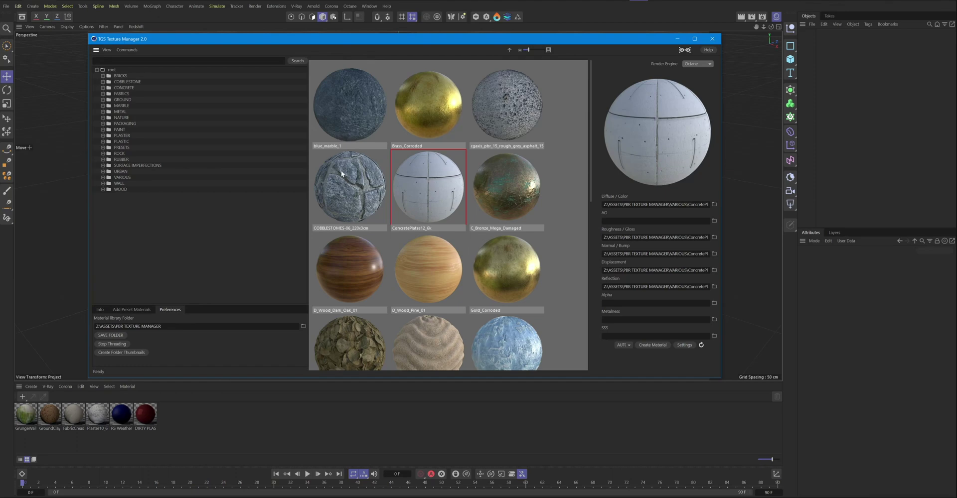
# Browse PRESETS, inspect the RS Weathered Painted Metal graph, select GrungeWall, and show Add Preset Materials.
pyautogui.click(122, 148)
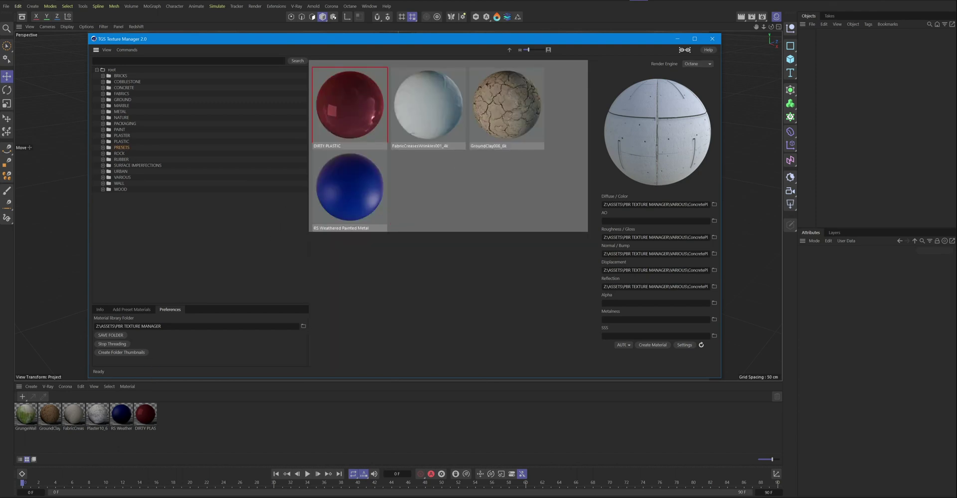
pyautogui.doubleClick(121, 414)
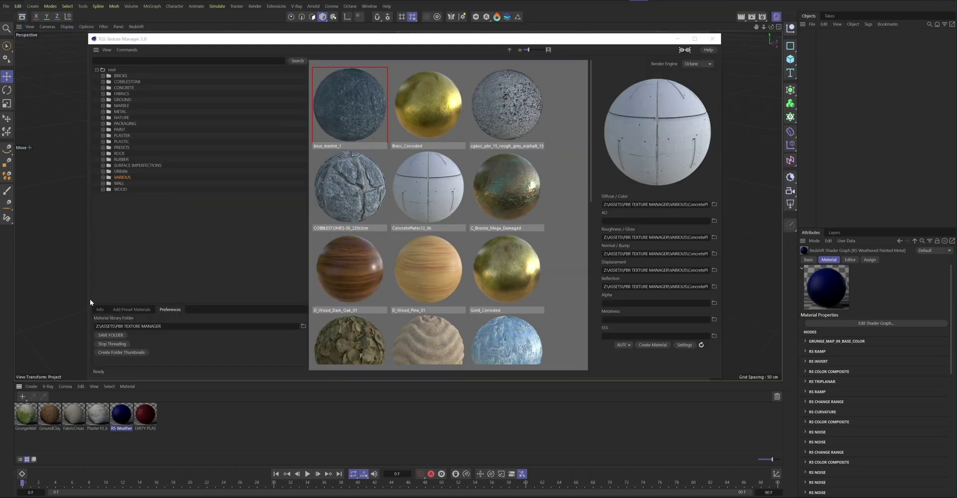
pyautogui.click(26, 415)
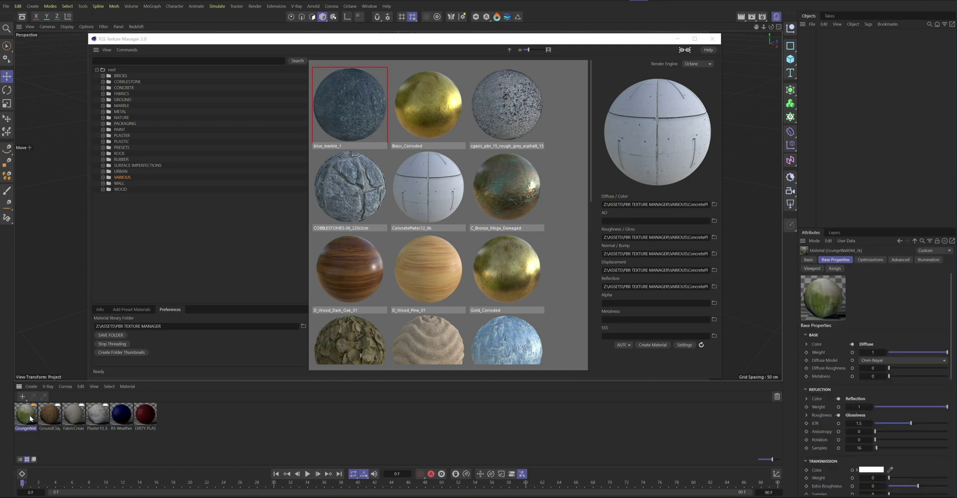
pyautogui.click(127, 309)
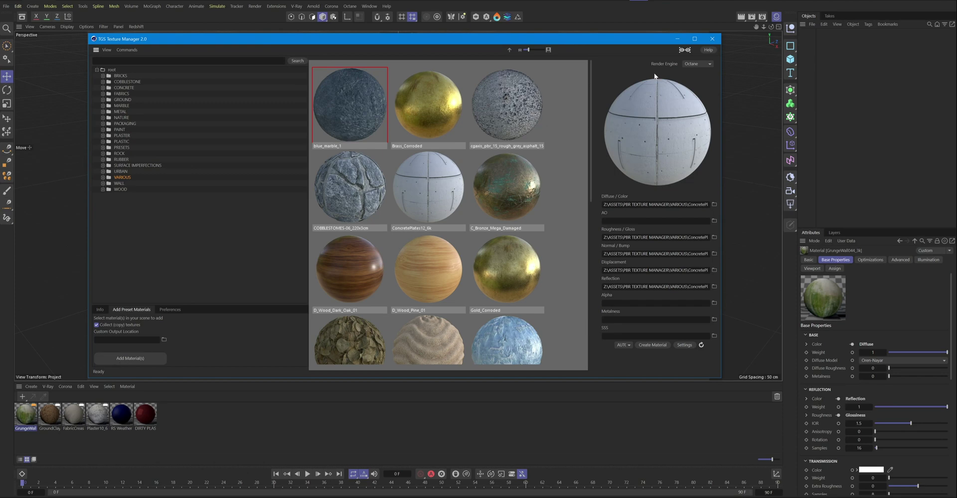
# Set the render engine to Redshift, add GrungeWall as a preset material, and view the PRESETS folder.
pyautogui.click(698, 63)
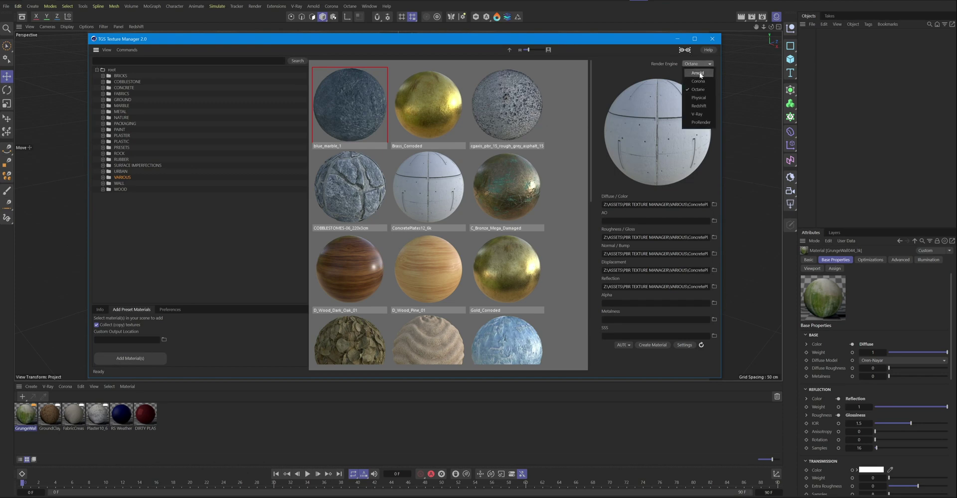
pyautogui.click(700, 106)
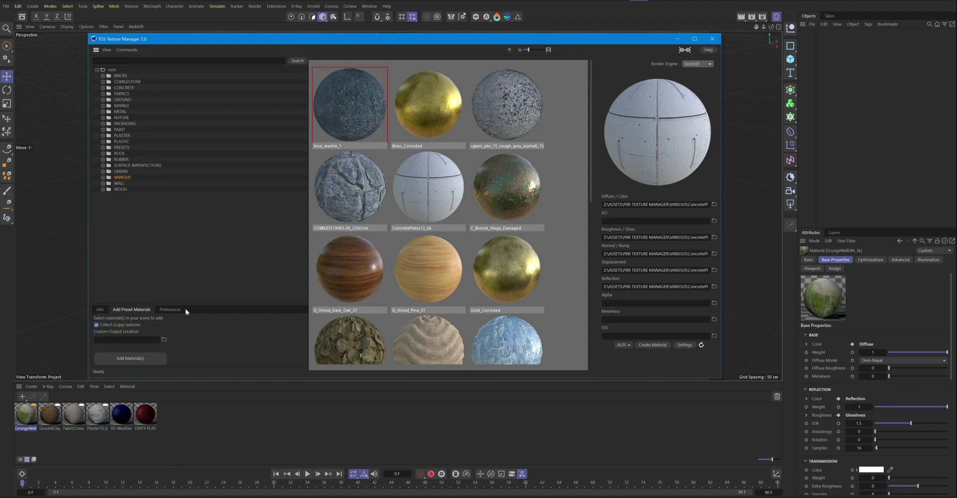
pyautogui.click(128, 359)
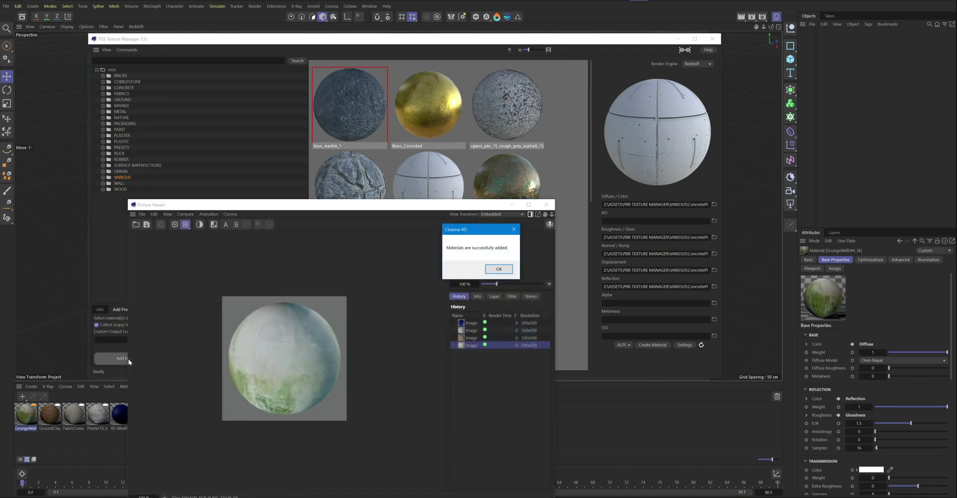
pyautogui.click(505, 272)
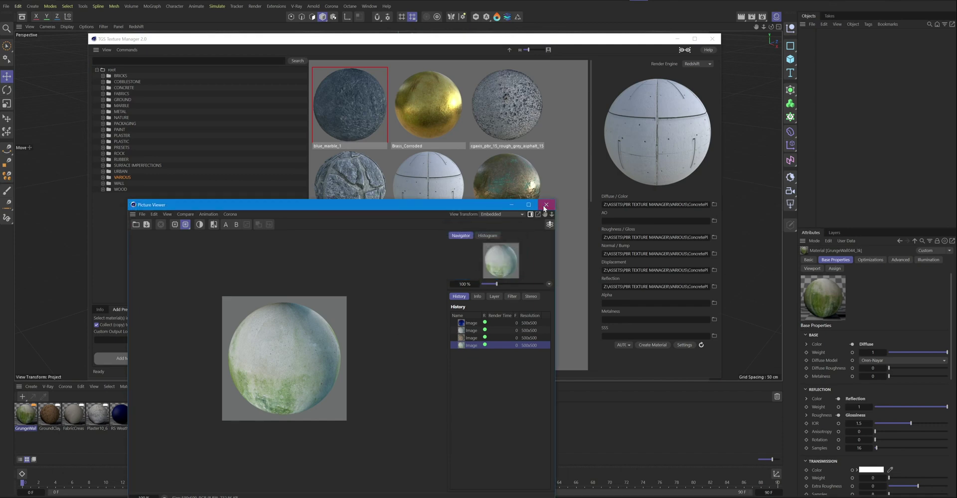
pyautogui.click(545, 205)
pyautogui.click(122, 149)
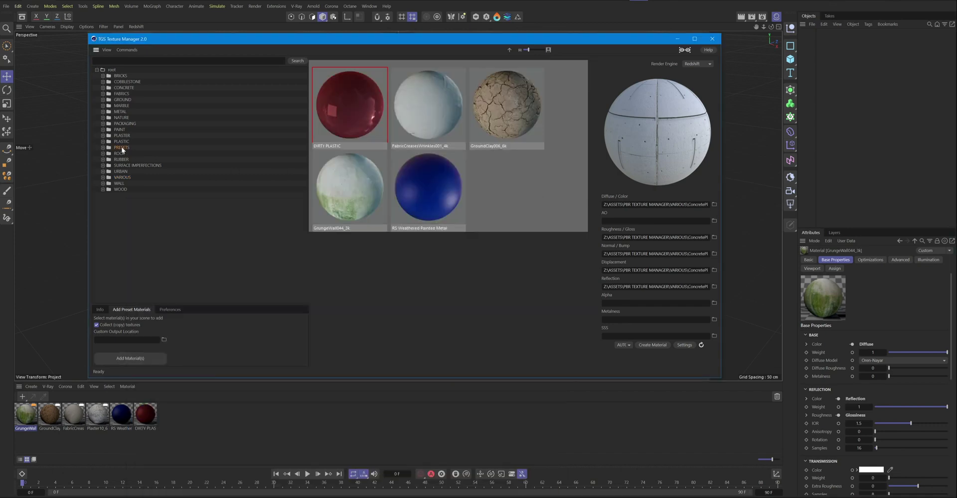
# Bring up GrungeWall044_3k's import options, then browse the CONCRETE folder.
pyautogui.rightClick(351, 190)
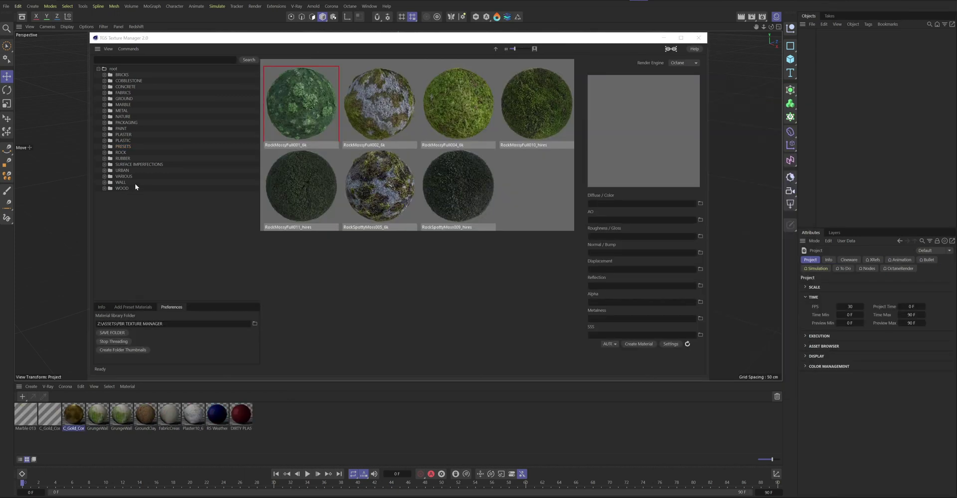
pyautogui.click(124, 87)
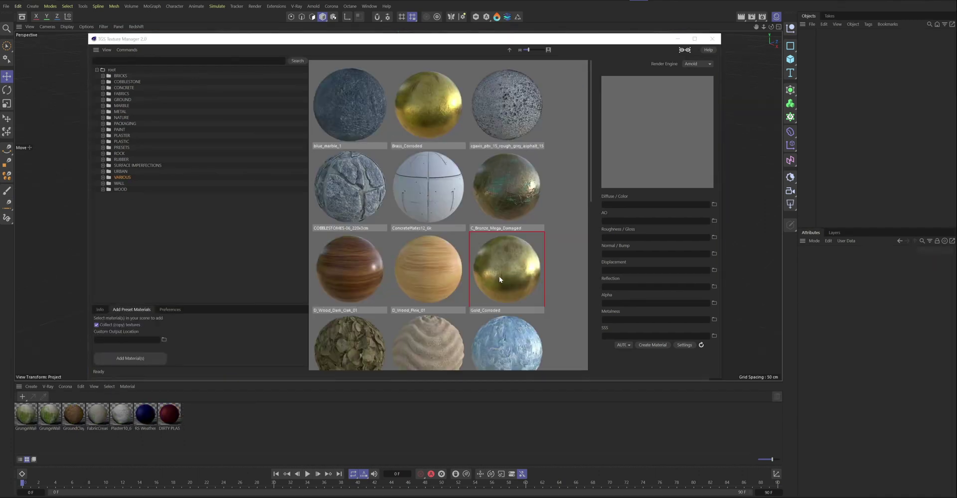
# Set the render engine to Redshift and rebuild Gold_Corroded's preview from its context menu.
pyautogui.click(703, 63)
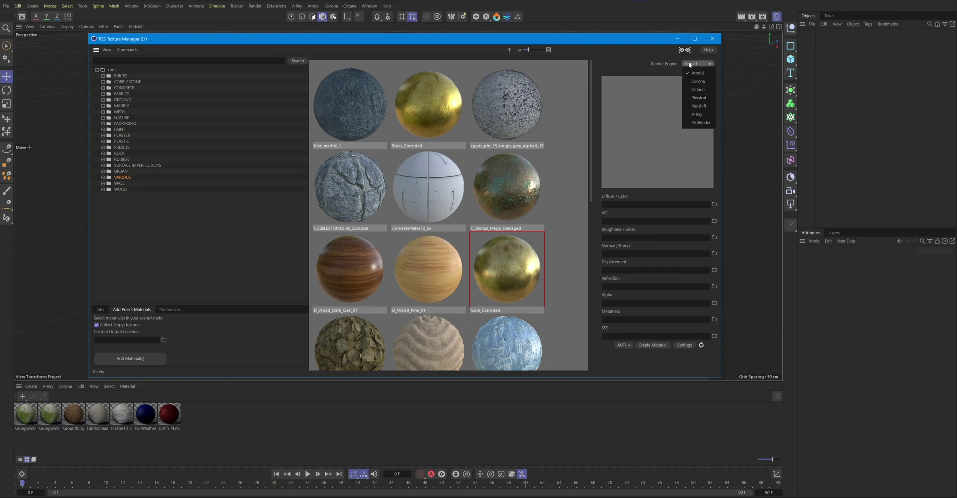
pyautogui.click(698, 106)
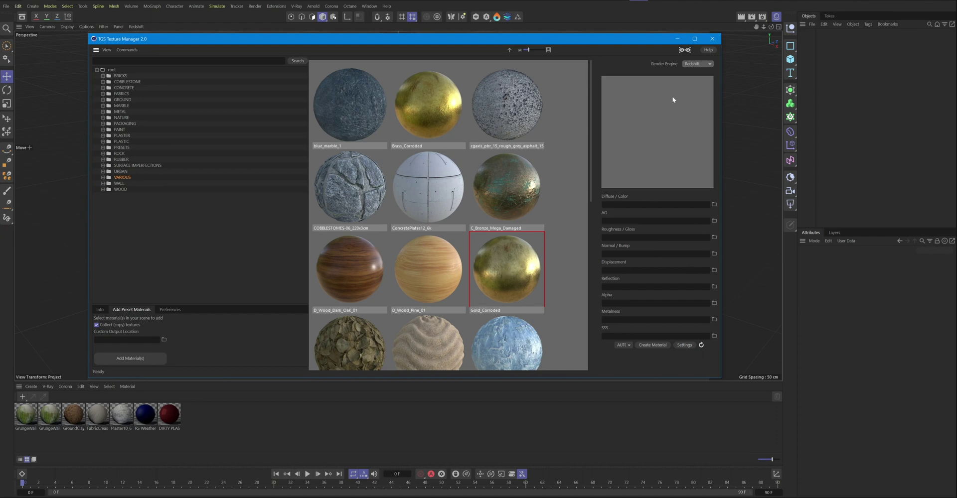
pyautogui.rightClick(506, 265)
pyautogui.click(516, 272)
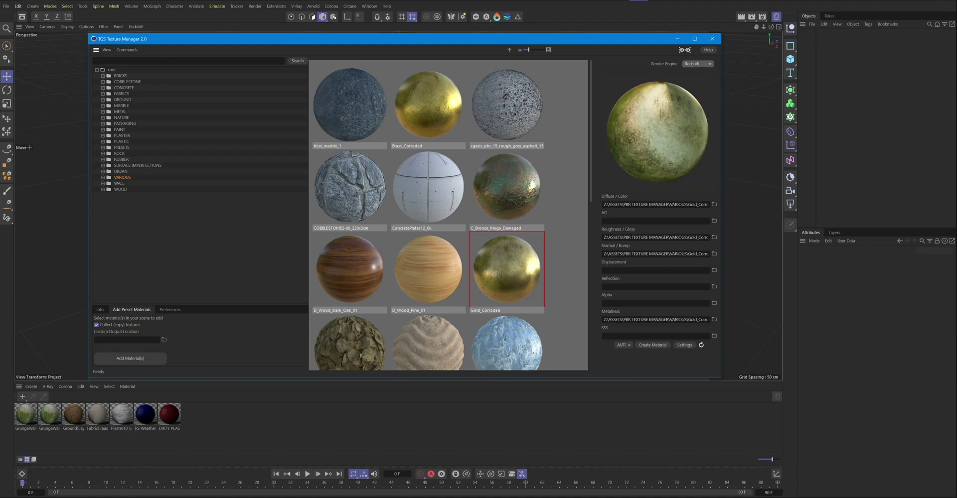
# Create the C_Gold_Cor scene material from Gold_Corroded and check its node graph and settings.
pyautogui.click(652, 345)
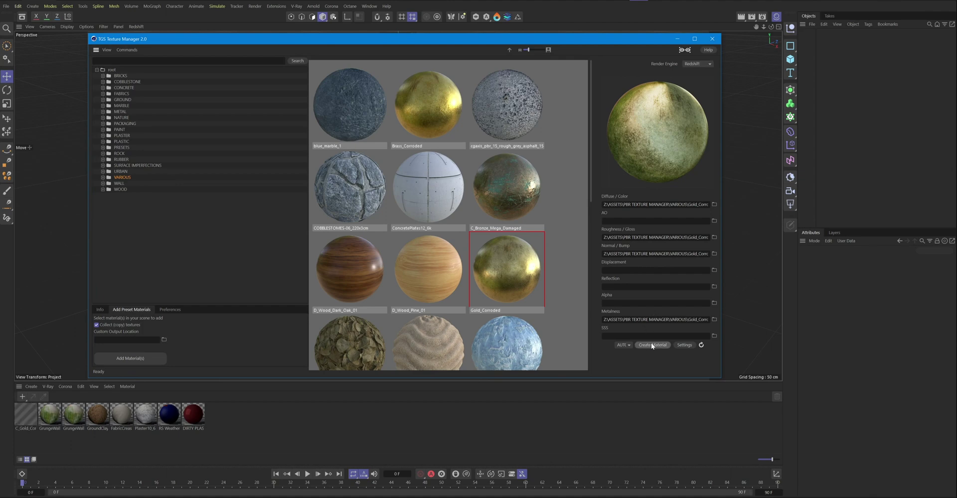
pyautogui.doubleClick(28, 414)
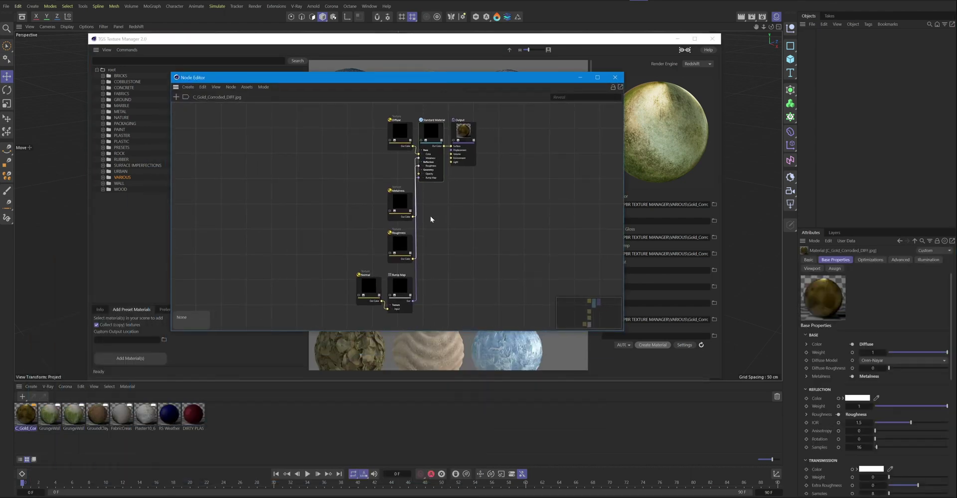
pyautogui.click(615, 77)
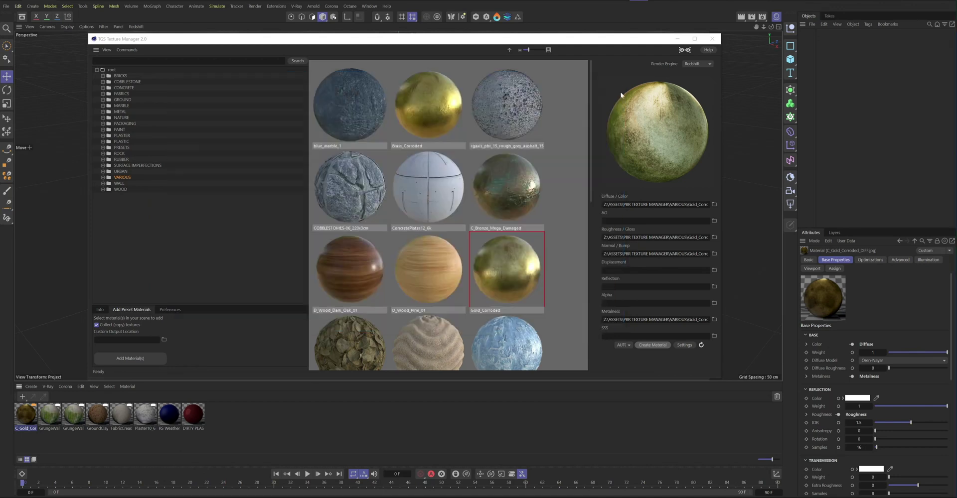
pyautogui.click(683, 345)
pyautogui.click(748, 281)
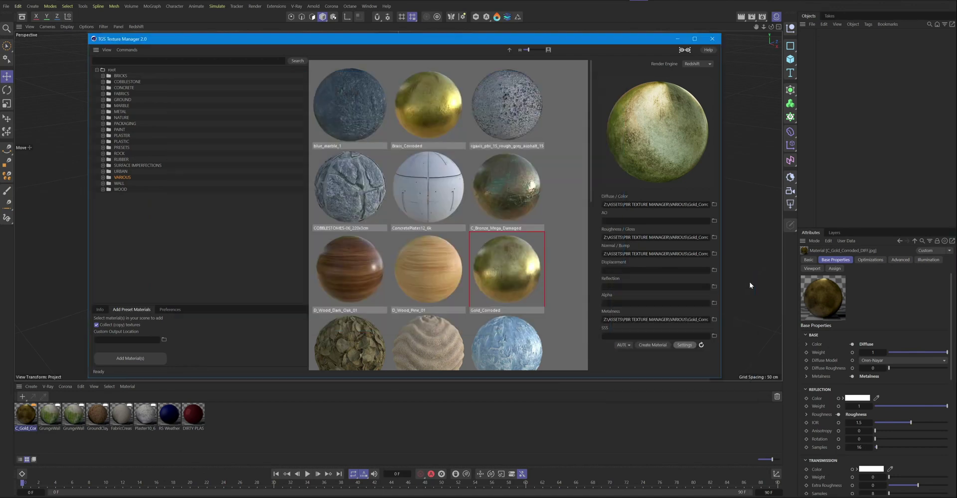
# Refresh Gold_Corroded's preview under Octane, then switch to Arnold and import Gold_Corroded.
pyautogui.click(696, 64)
pyautogui.click(668, 108)
pyautogui.doubleClick(514, 273)
pyautogui.click(699, 63)
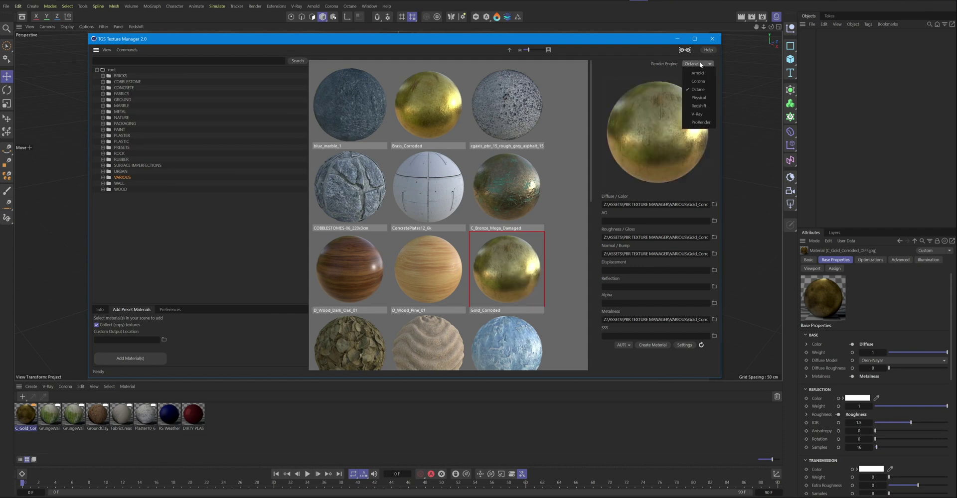
pyautogui.click(697, 73)
pyautogui.rightClick(505, 261)
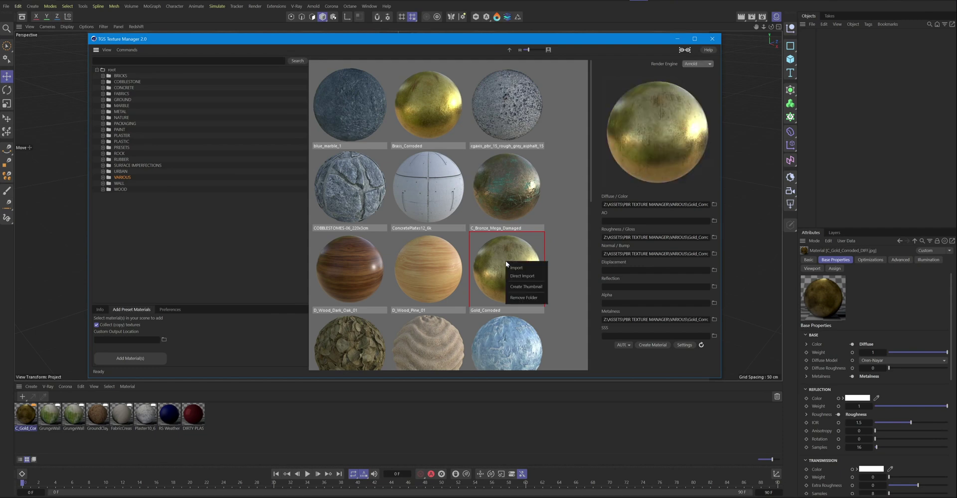
pyautogui.click(519, 268)
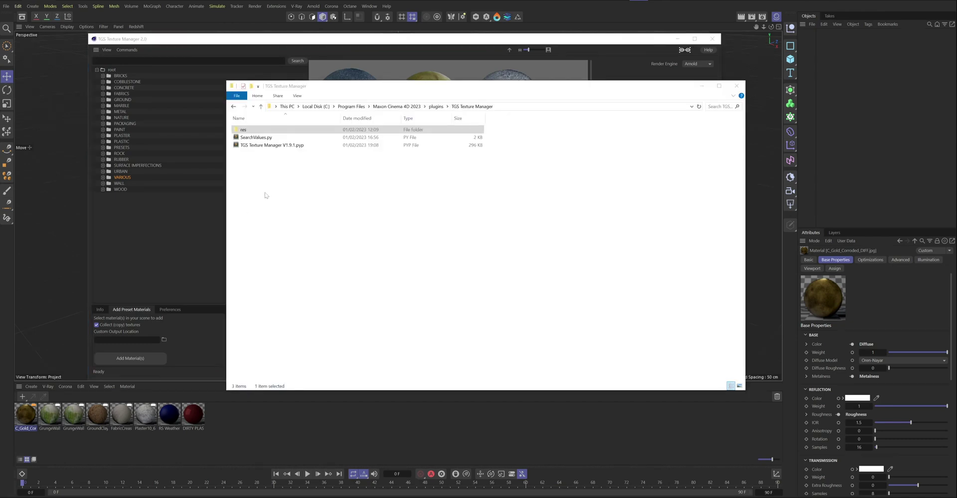
# Open arnoldmat_preview.c4d from the res folder and reposition its Render Settings window.
pyautogui.click(248, 131)
pyautogui.doubleClick(248, 131)
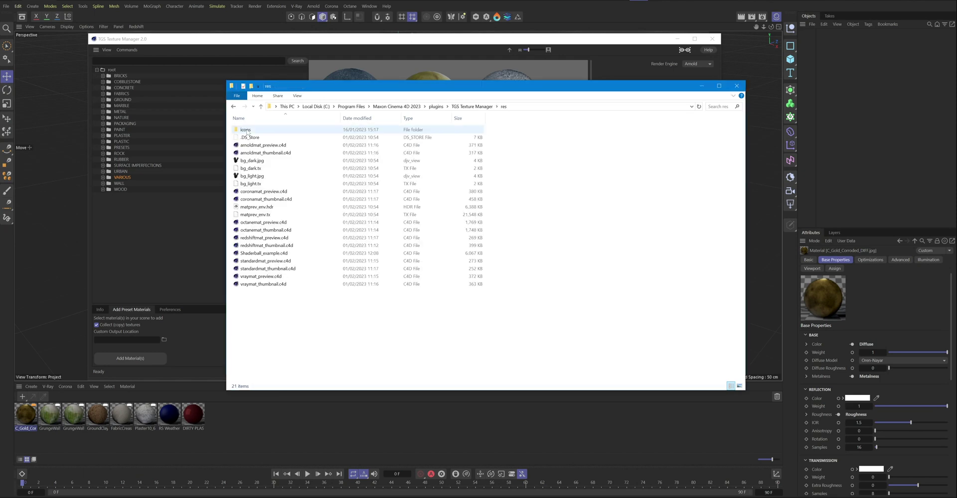
pyautogui.doubleClick(260, 146)
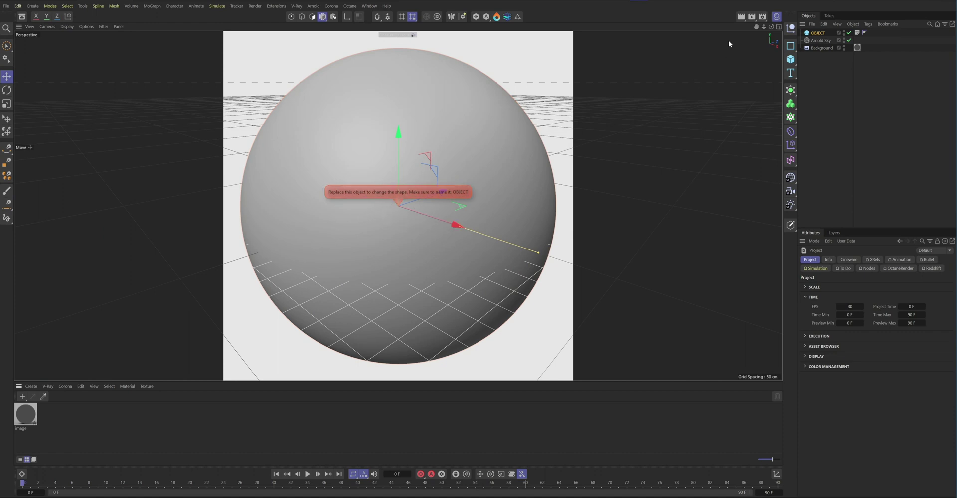
pyautogui.click(763, 17)
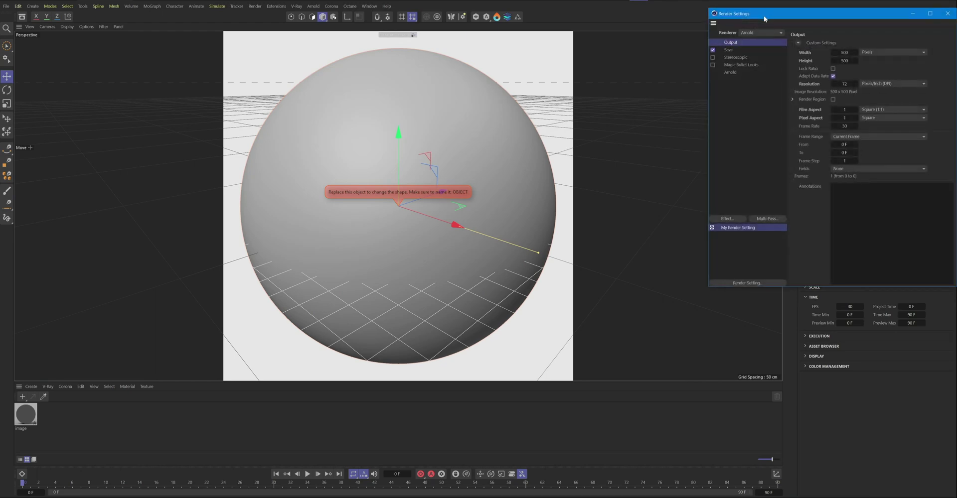
pyautogui.moveTo(764, 14); pyautogui.dragTo(705, 50)
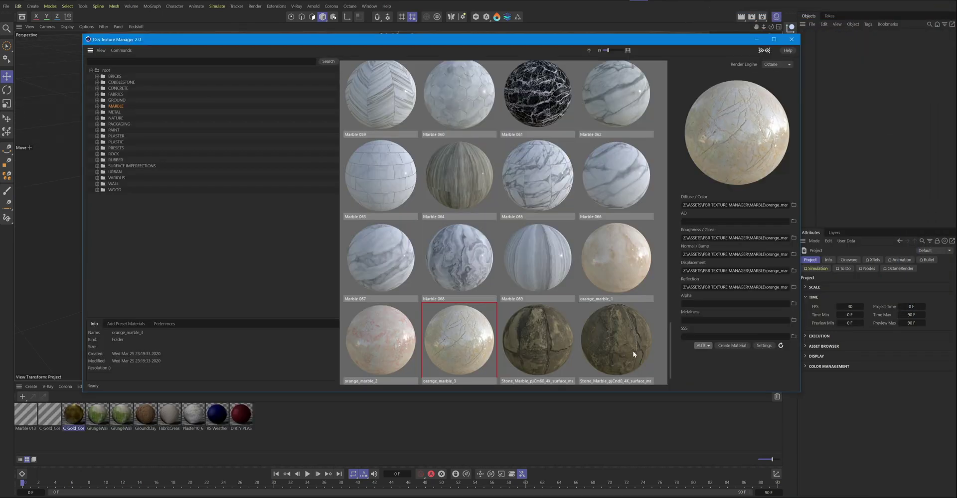
# Set the orange_marble_3 texture resolution to 2K, confirming creation of the missing resolution.
pyautogui.click(702, 346)
pyautogui.click(704, 347)
pyautogui.click(704, 346)
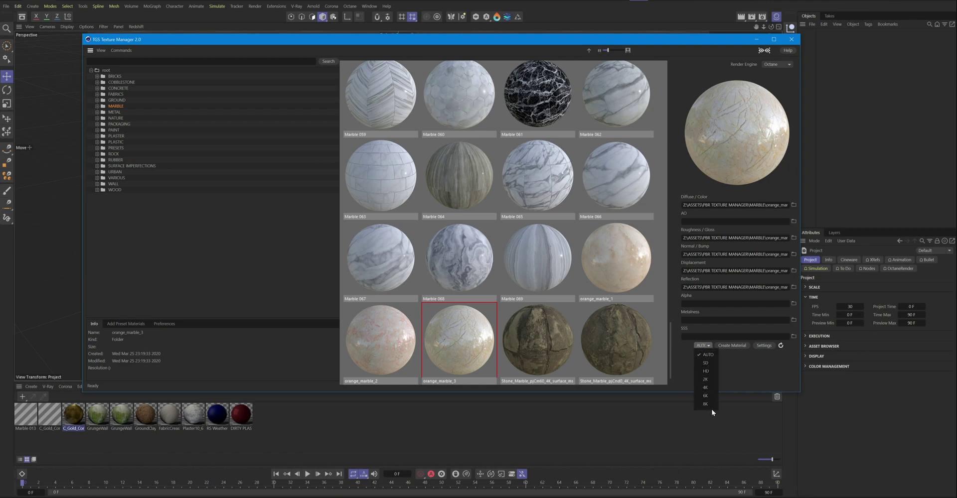
pyautogui.click(707, 381)
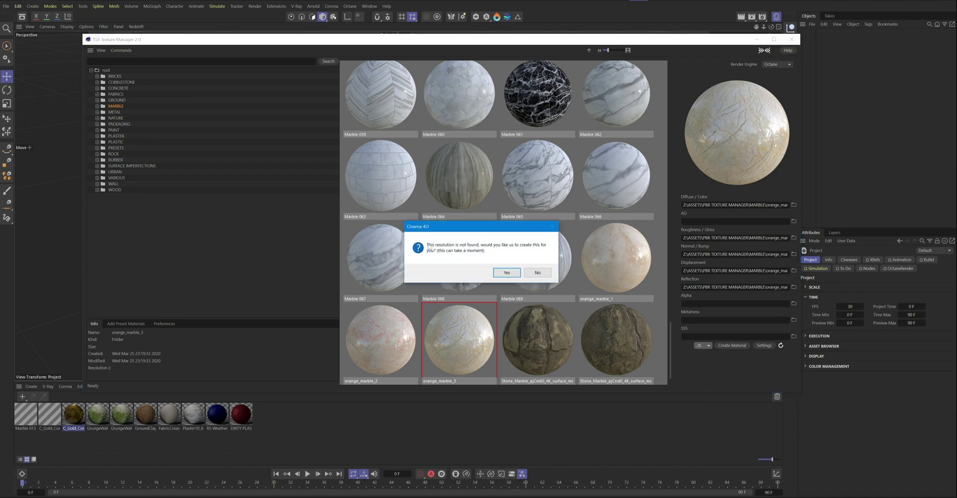
pyautogui.click(508, 273)
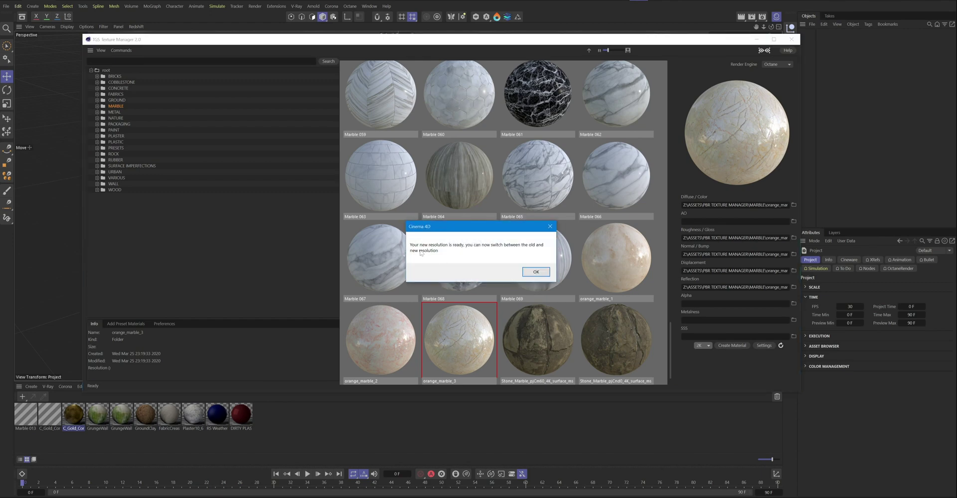
pyautogui.click(532, 271)
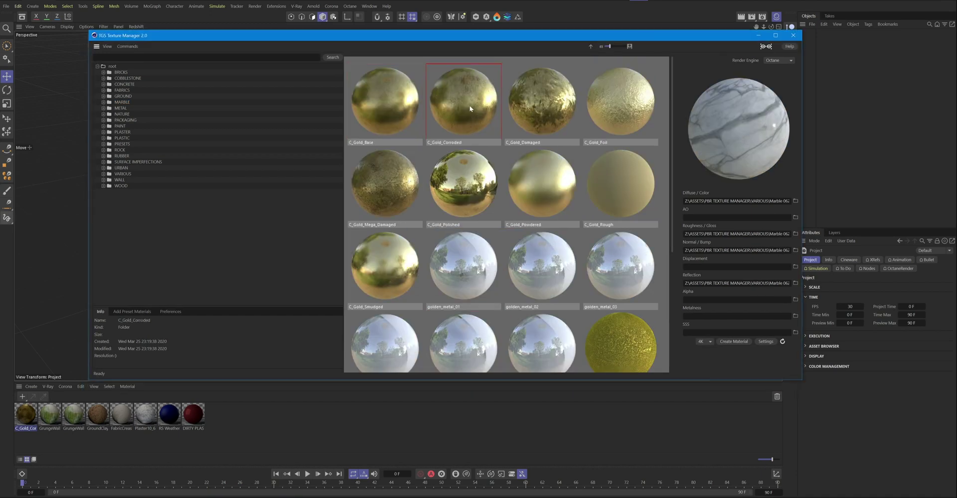
# Open C_Gold_Corroded's options, then shrink the material thumbnails.
pyautogui.rightClick(469, 105)
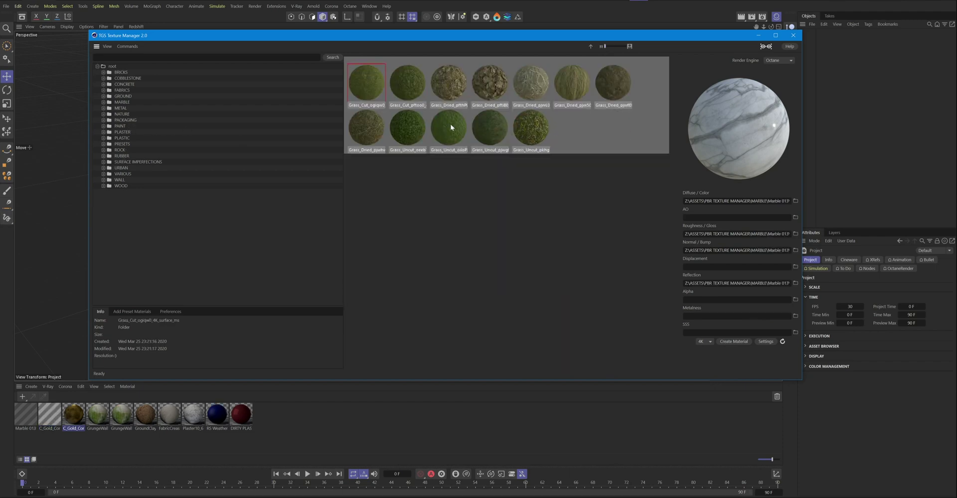
pyautogui.click(609, 46)
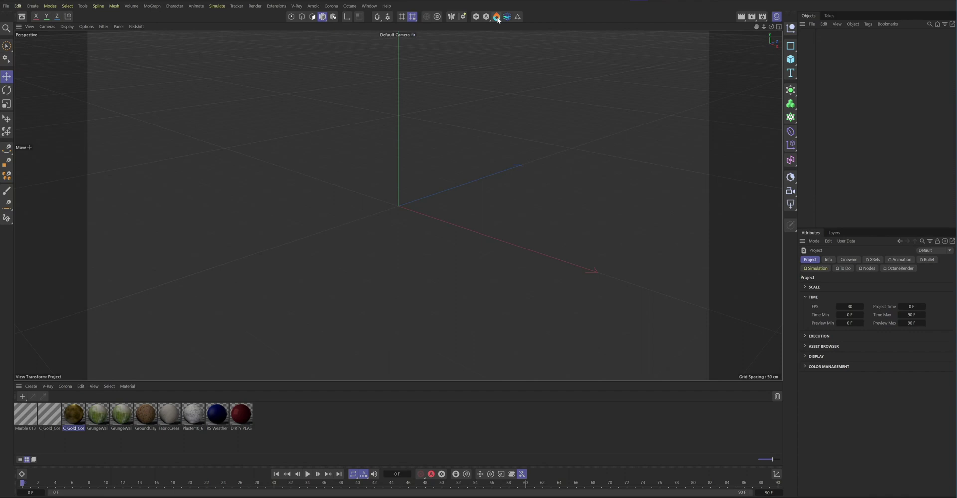
# Run CHECK SCENE in the centred Drop & Render window and review the Render Monitor job list.
pyautogui.click(497, 17)
pyautogui.moveTo(544, 10); pyautogui.dragTo(341, 103)
pyautogui.click(324, 167)
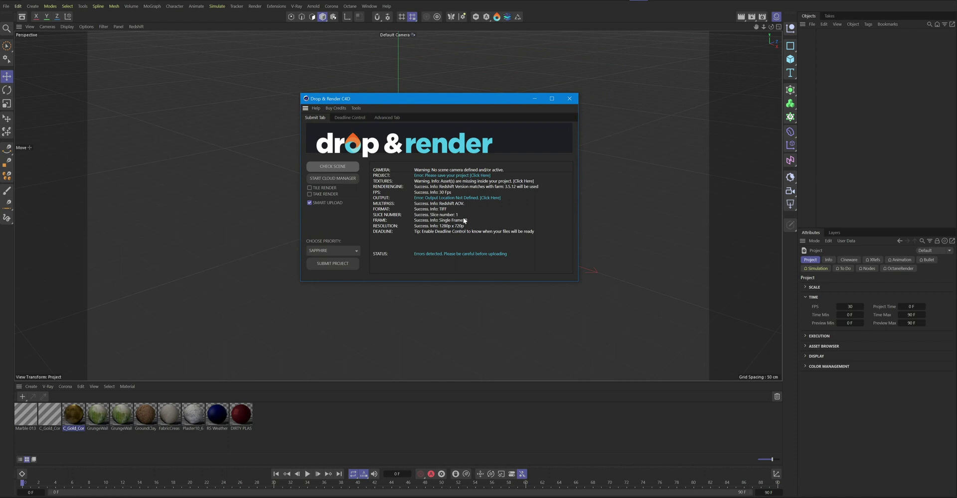
pyautogui.scroll(-15, 366, 197)
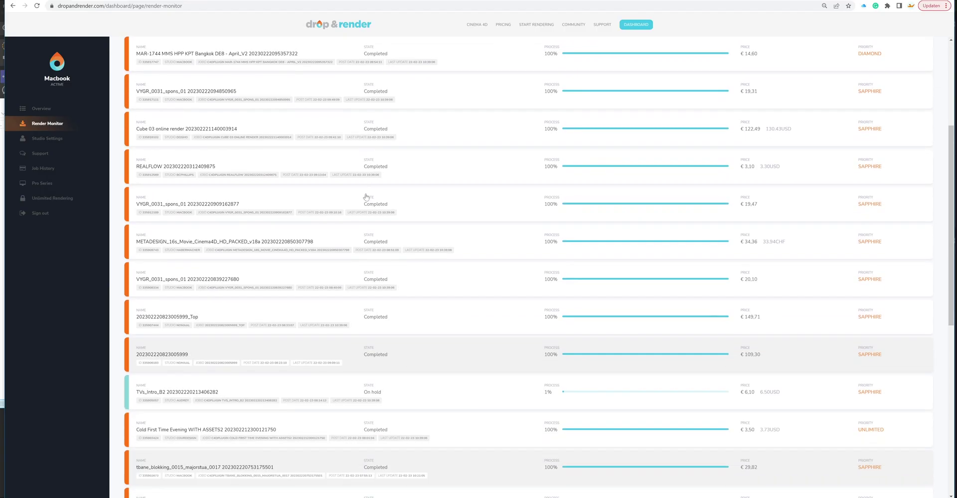
pyautogui.scroll(15, 366, 197)
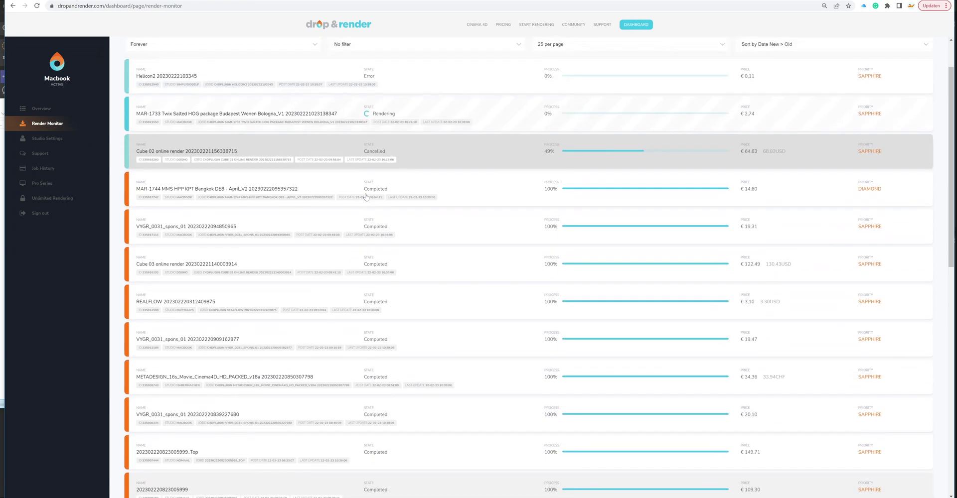